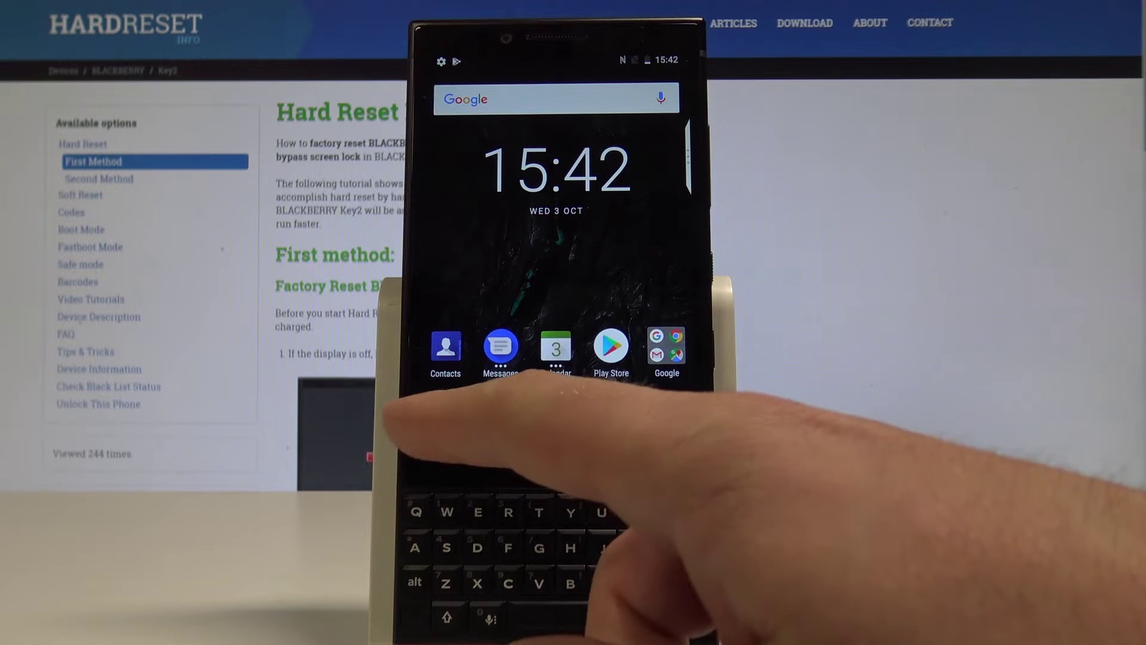
left_click(445, 425)
left_click(555, 419)
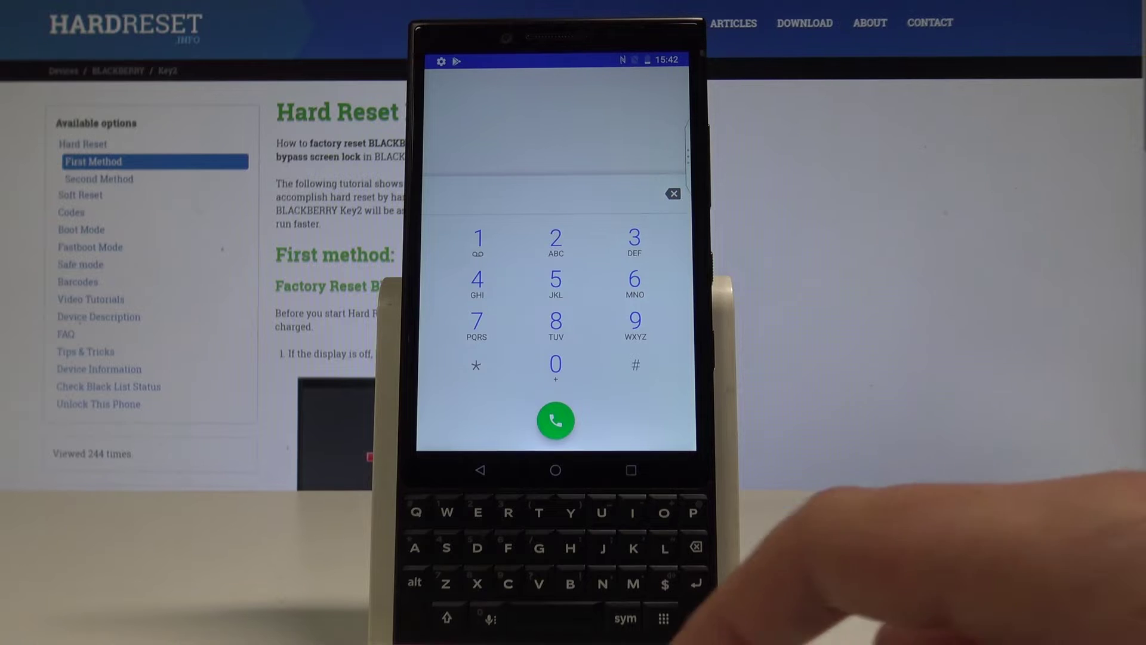
left_click(475, 365)
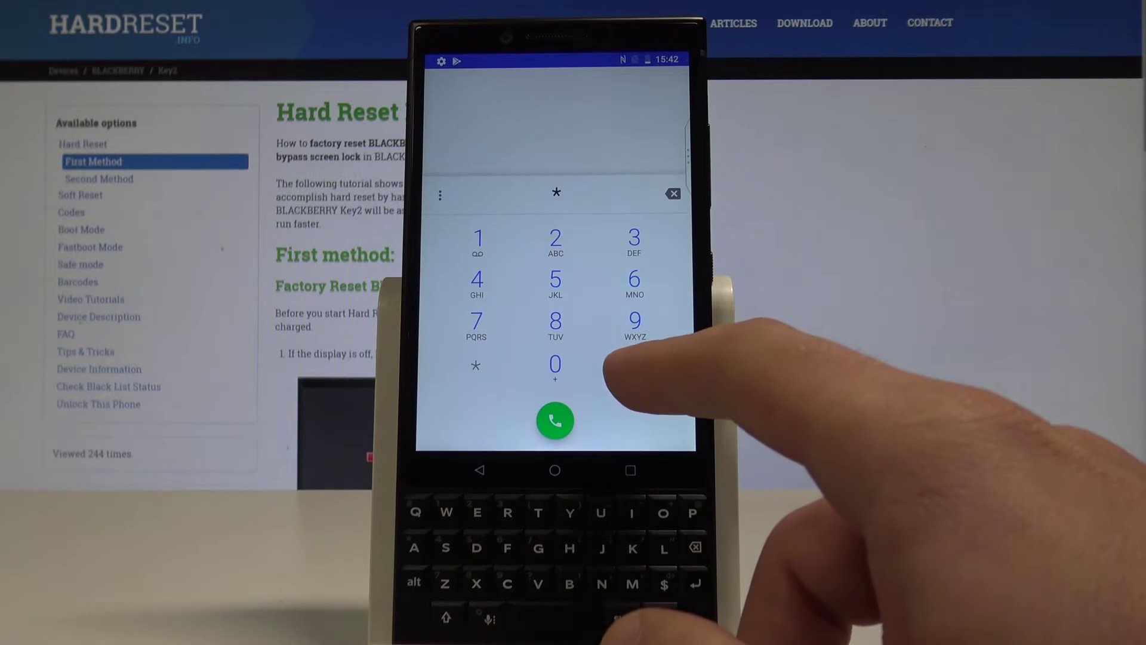
left_click(635, 366)
left_click(555, 363)
left_click(634, 280)
left_click(635, 366)
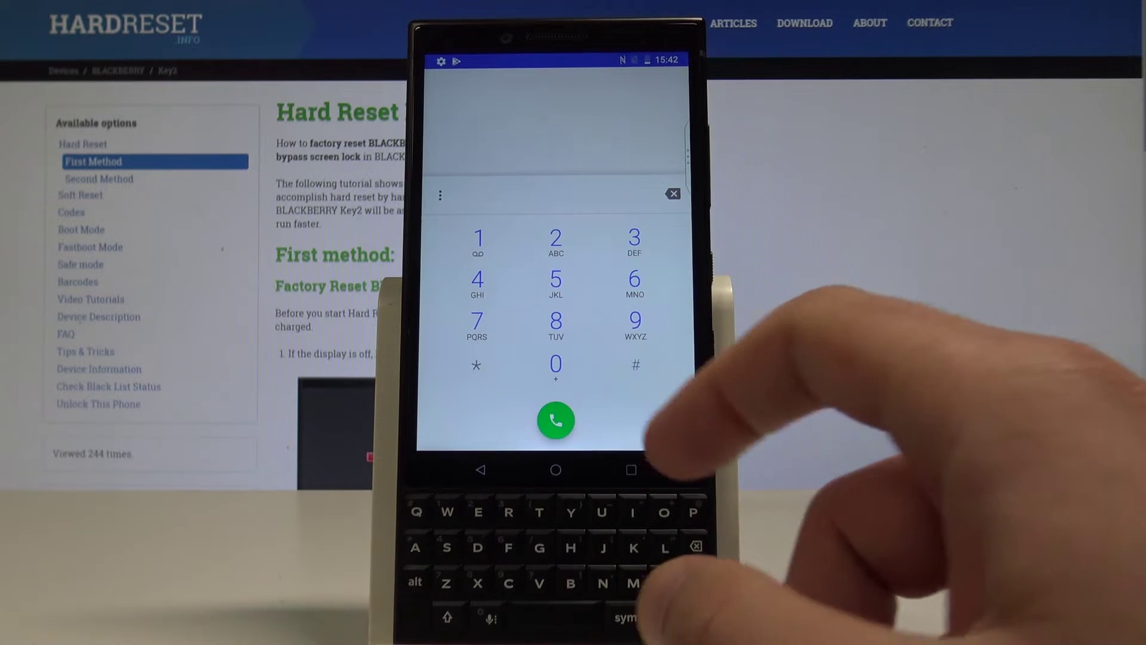